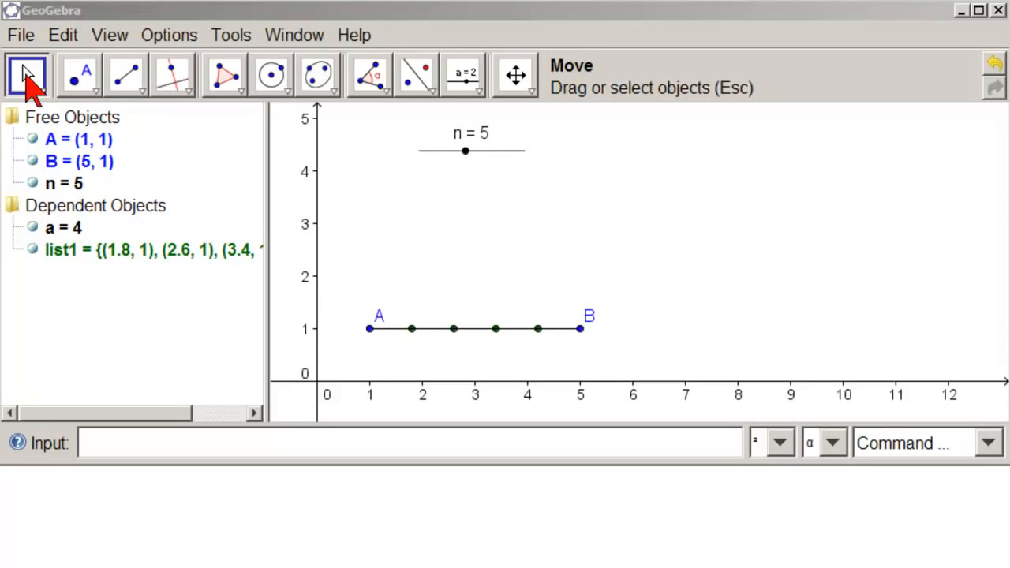
Vary the slider n in the finished example to examine how the division points on segment AB respond
click(24, 77)
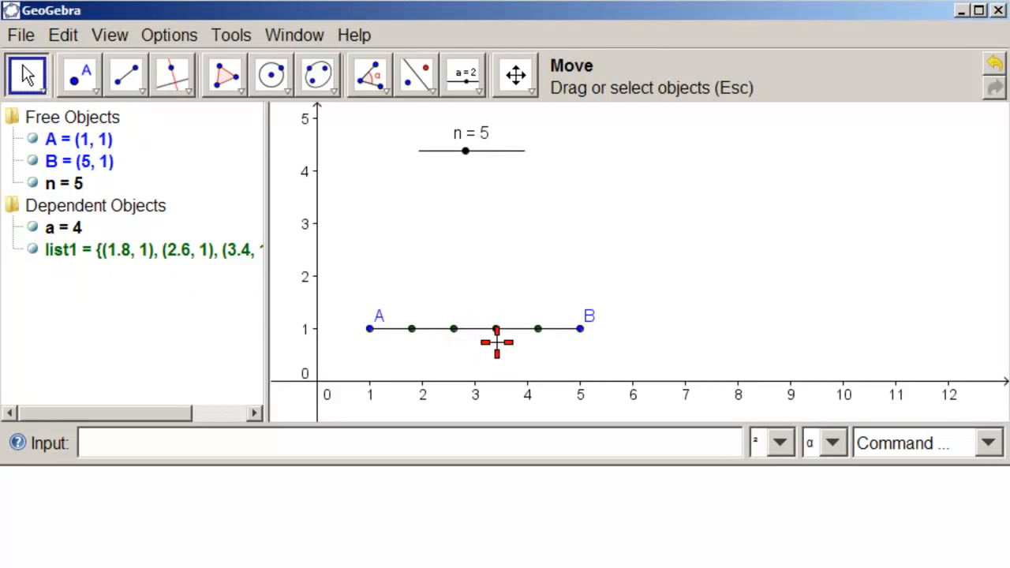
mouse_move(466, 151)
mouse_down()
mouse_move(514, 151)
mouse_move(465, 152)
mouse_up()
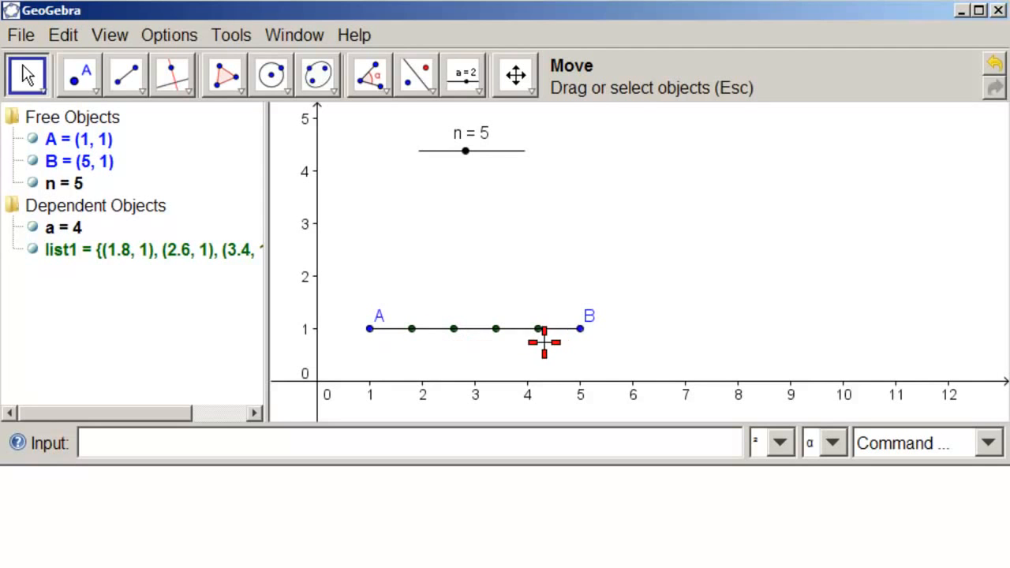
drag(466, 151, 532, 153)
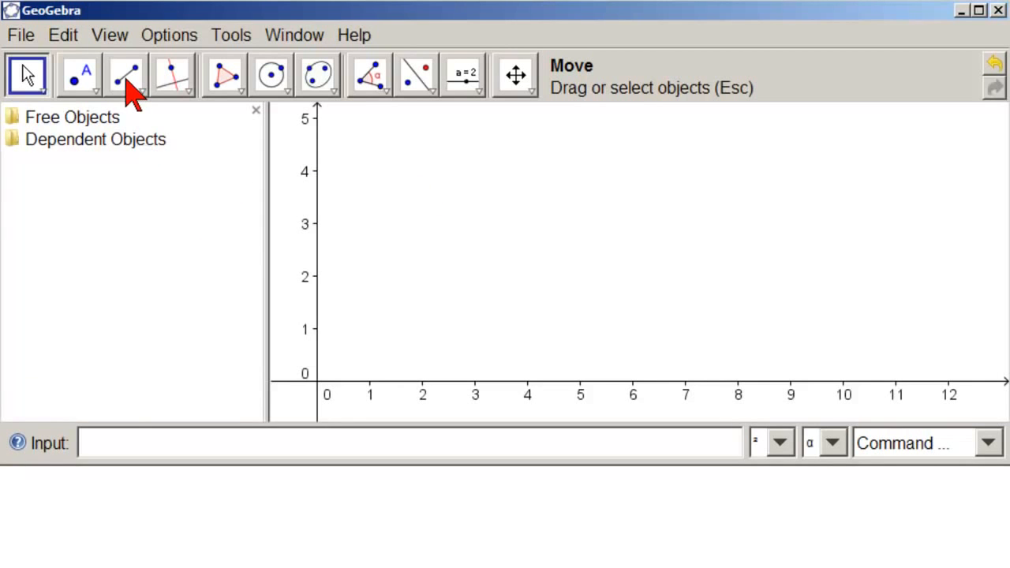
Draw a segment from point A (1, 1) to point B (5, 1) and hide the segment's label
click(126, 79)
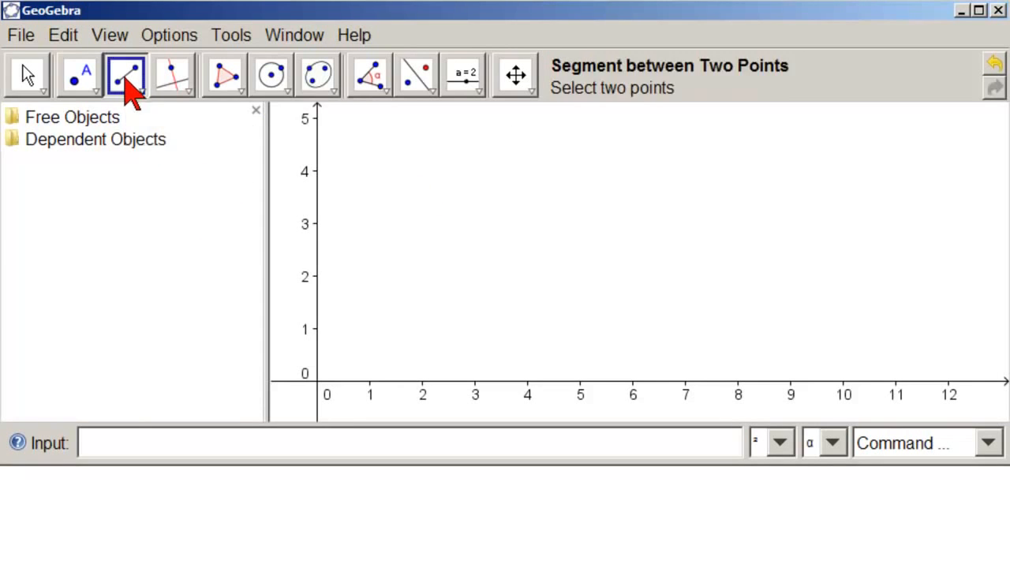
click(367, 329)
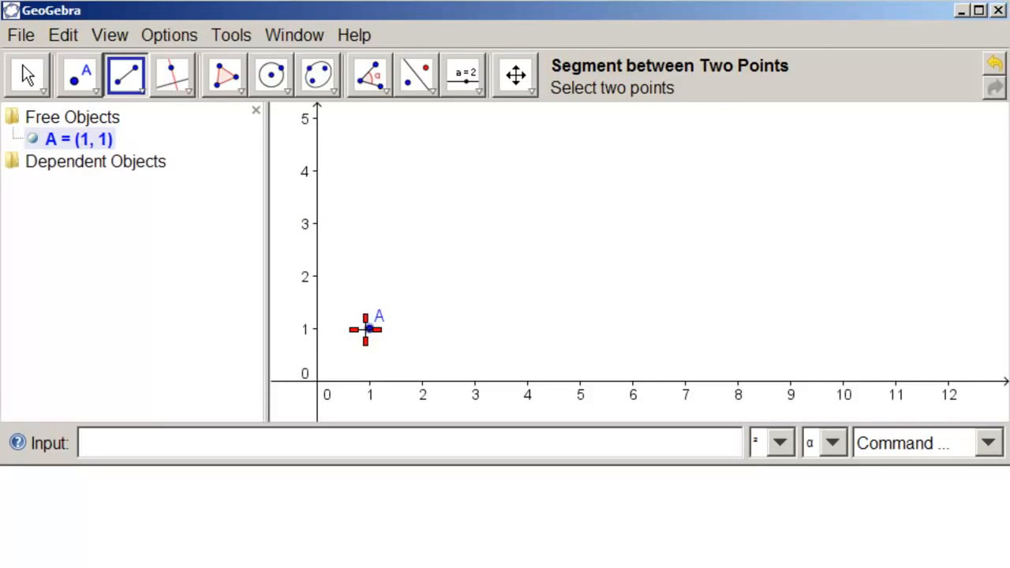
click(578, 328)
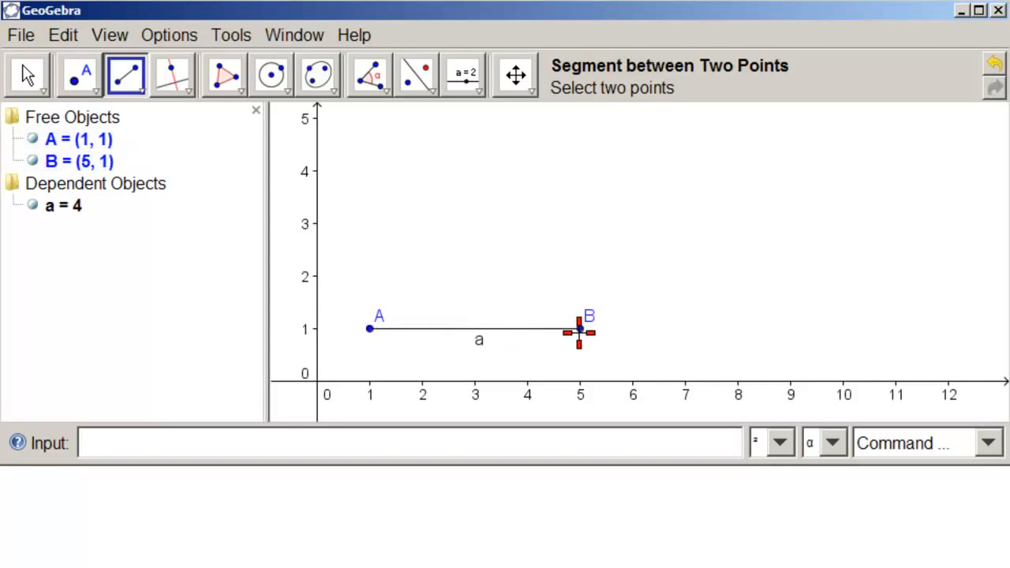
right_click(479, 342)
click(499, 424)
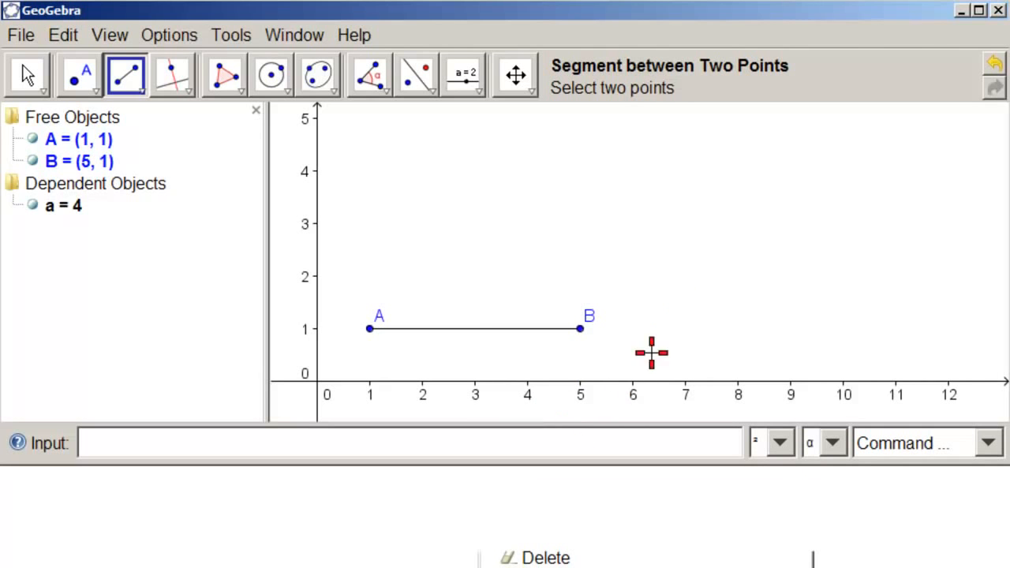
Create a number slider n above segment AB with minimum 1, maximum 10 and increment 1, and set n to 5
click(472, 85)
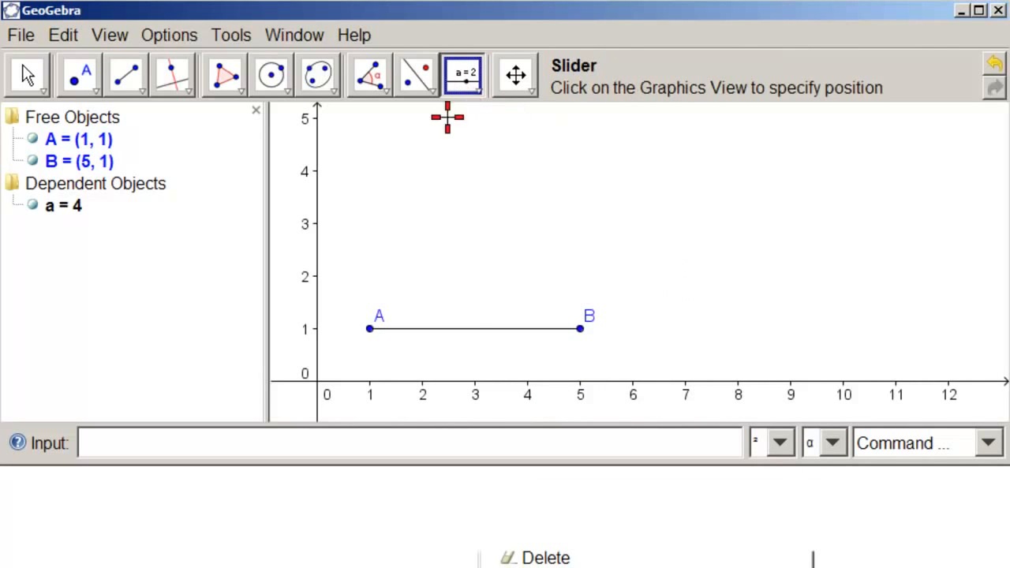
click(412, 162)
text(n)
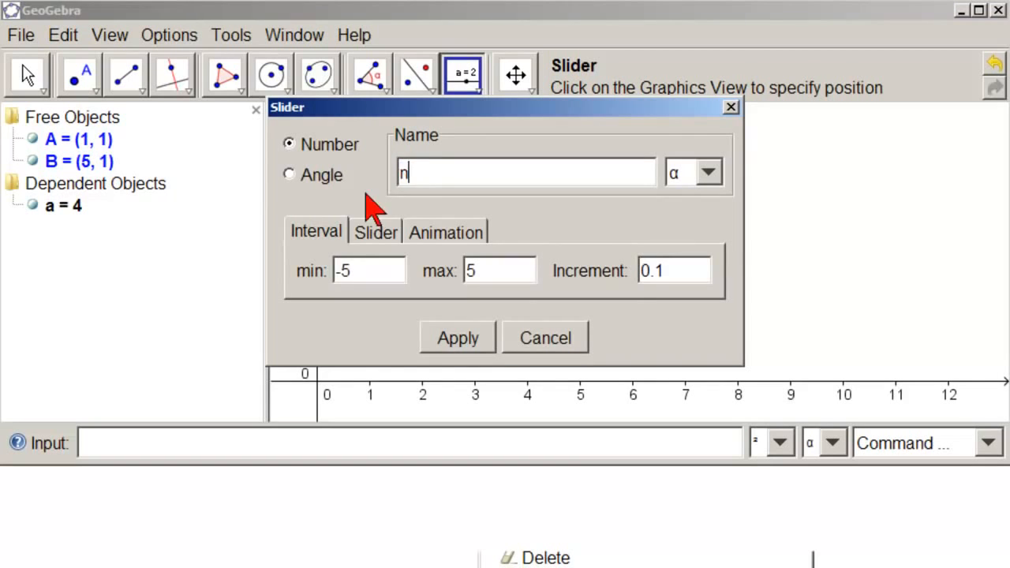
drag(364, 271, 336, 270)
text(1)
drag(478, 271, 466, 271)
text(10)
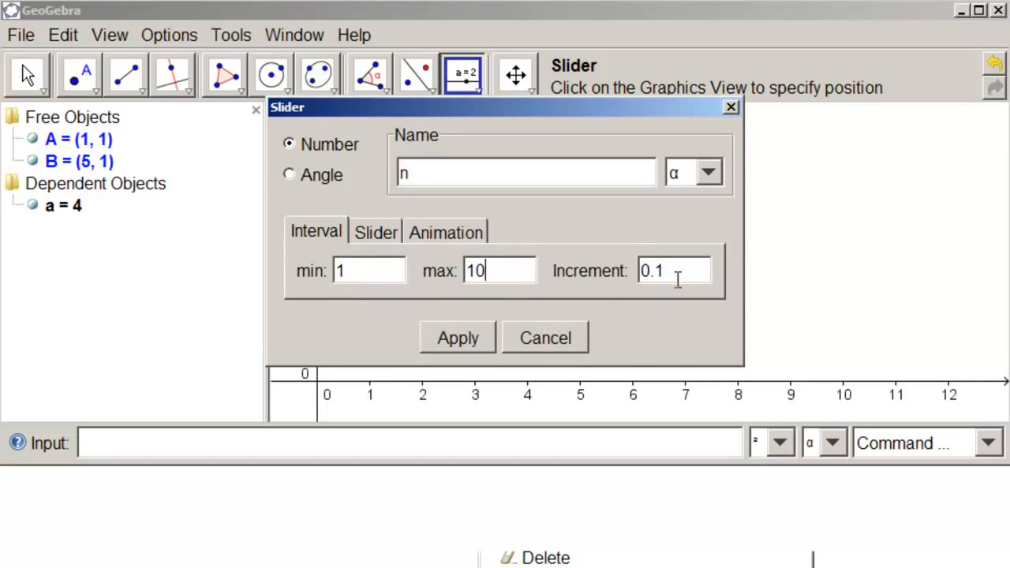
drag(677, 271, 629, 271)
text(1)
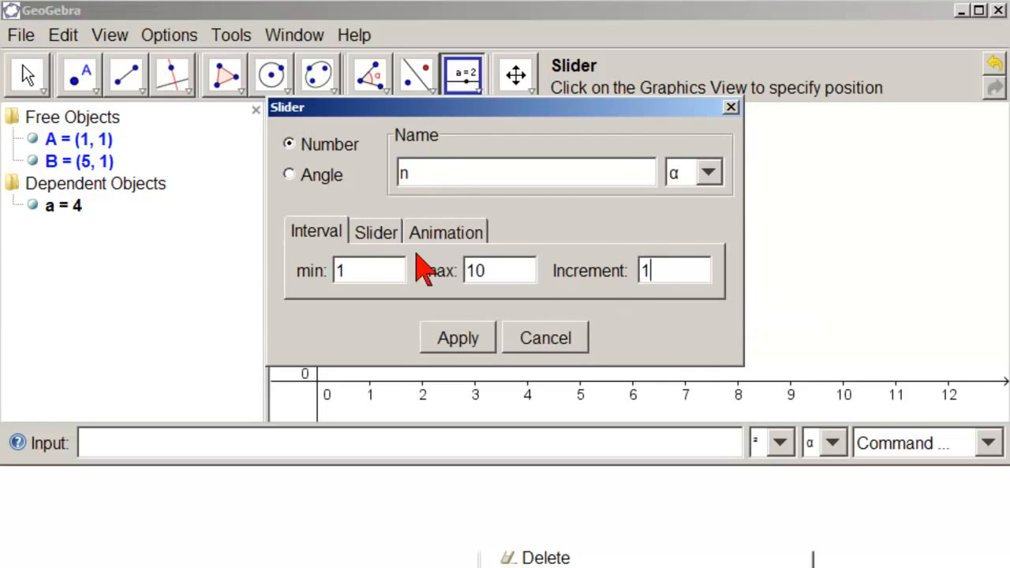
click(474, 338)
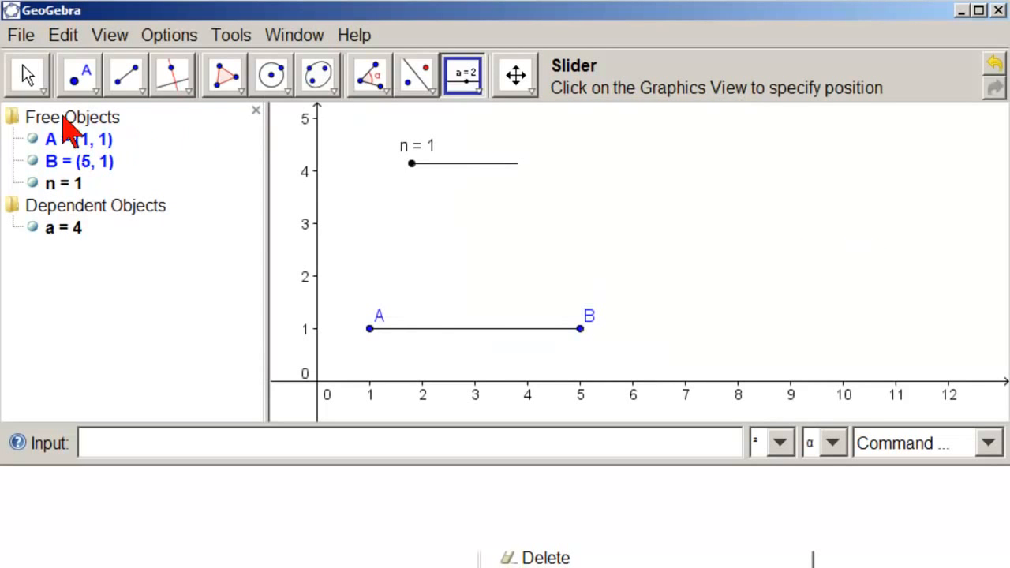
click(28, 75)
drag(412, 163, 458, 165)
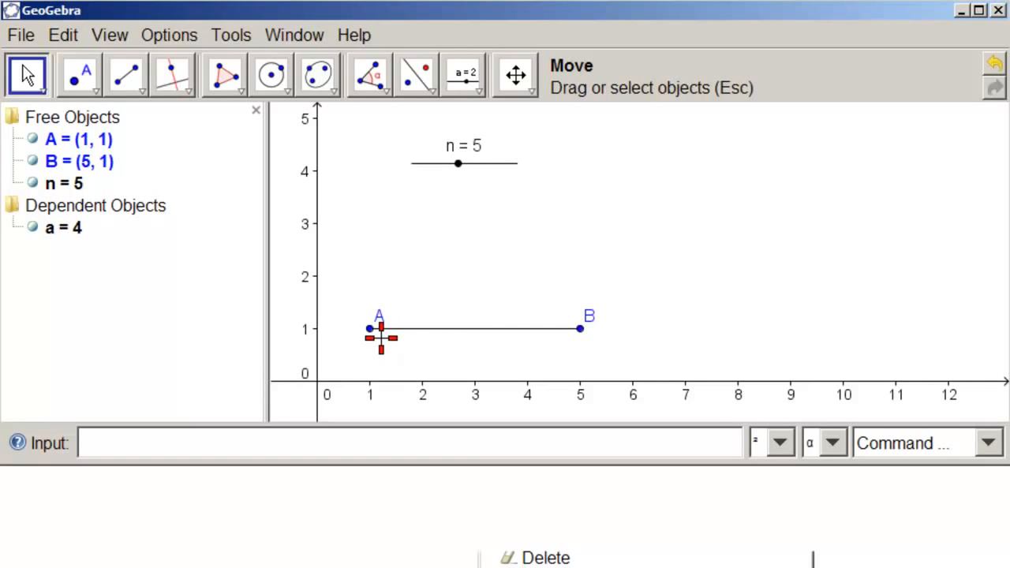
Start a Sequence command in the input bar with the point expression A+(B-A)/n*k
click(142, 440)
text(sequenc)
key(BackSpace)
key(BackSpace)
text(q)
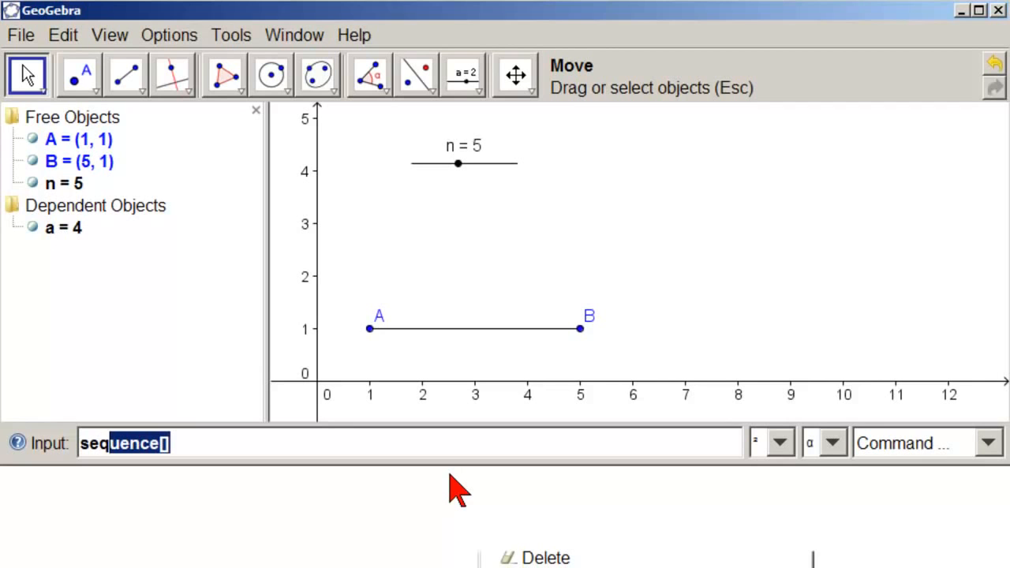
key(Return)
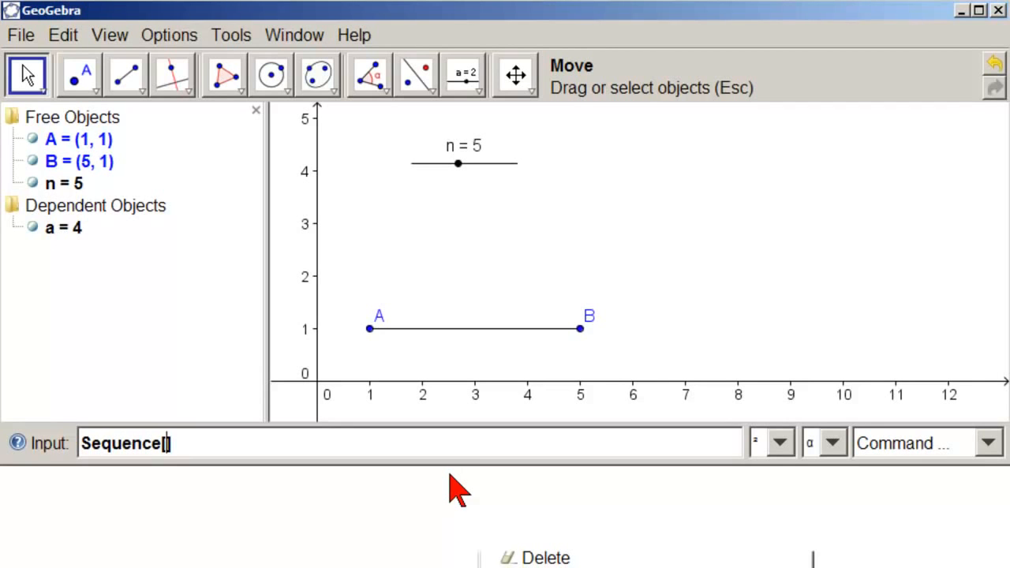
text(A)
text(+)
text((B-A)
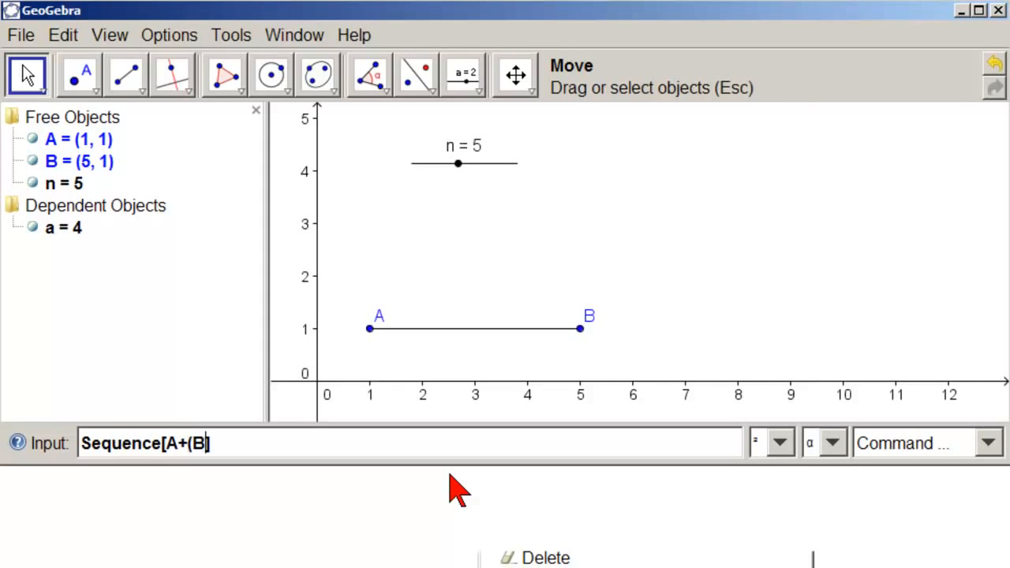
text()/n)
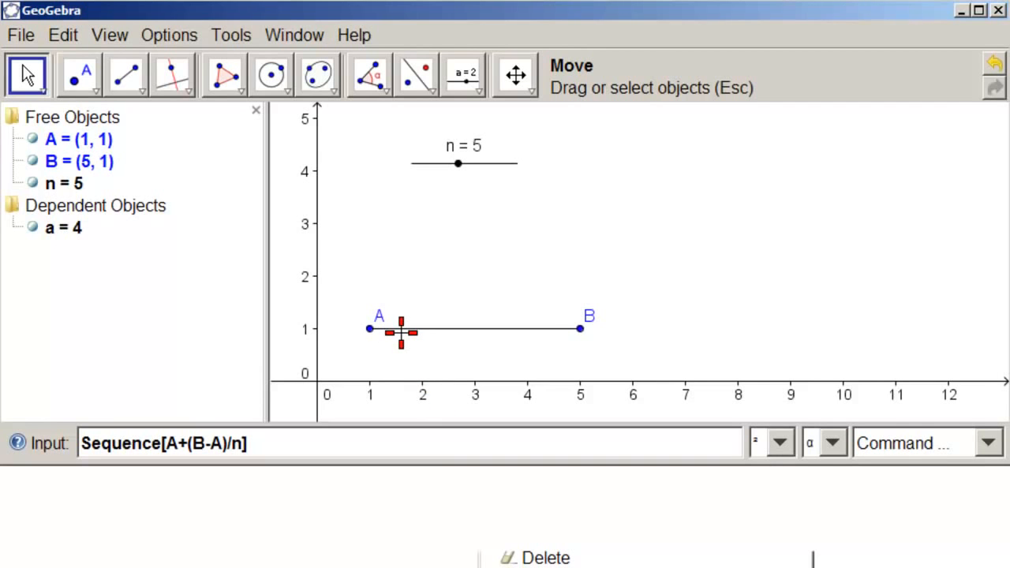
text(*k)
click(401, 333)
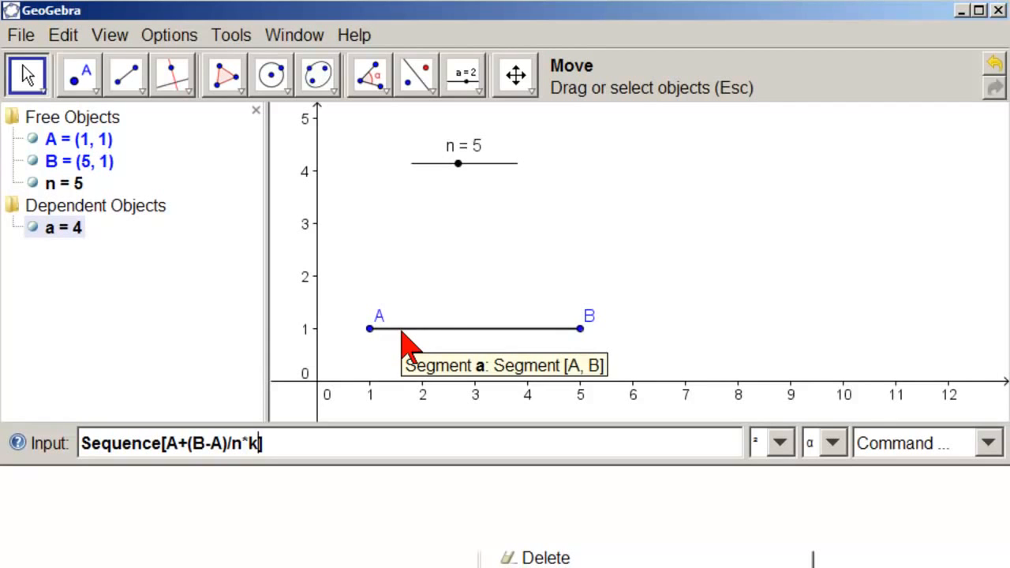
click(415, 361)
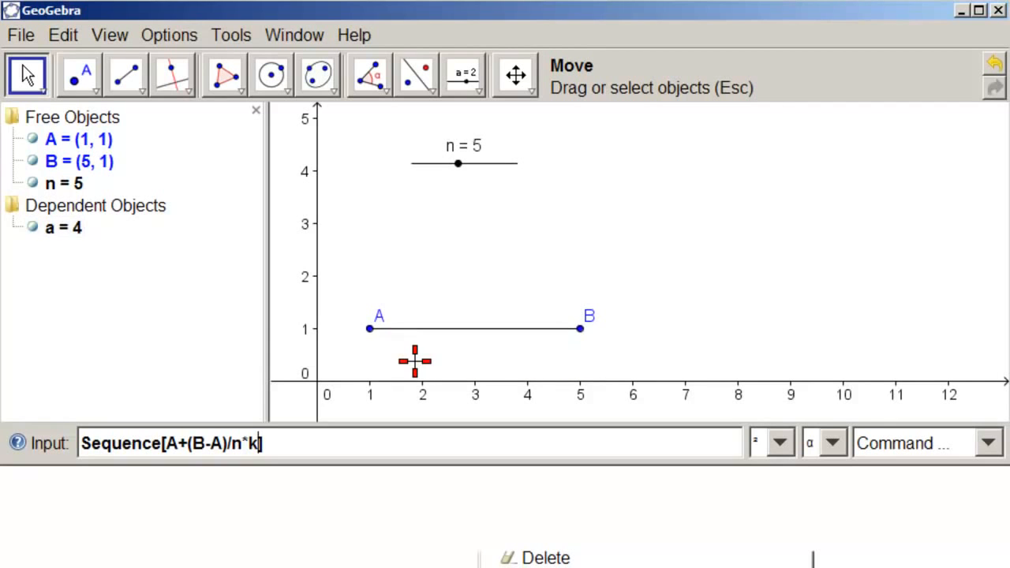
Complete the Sequence command with variable k running from 1 to n-1 and execute it to place division points on AB
text(,k)
text(,1)
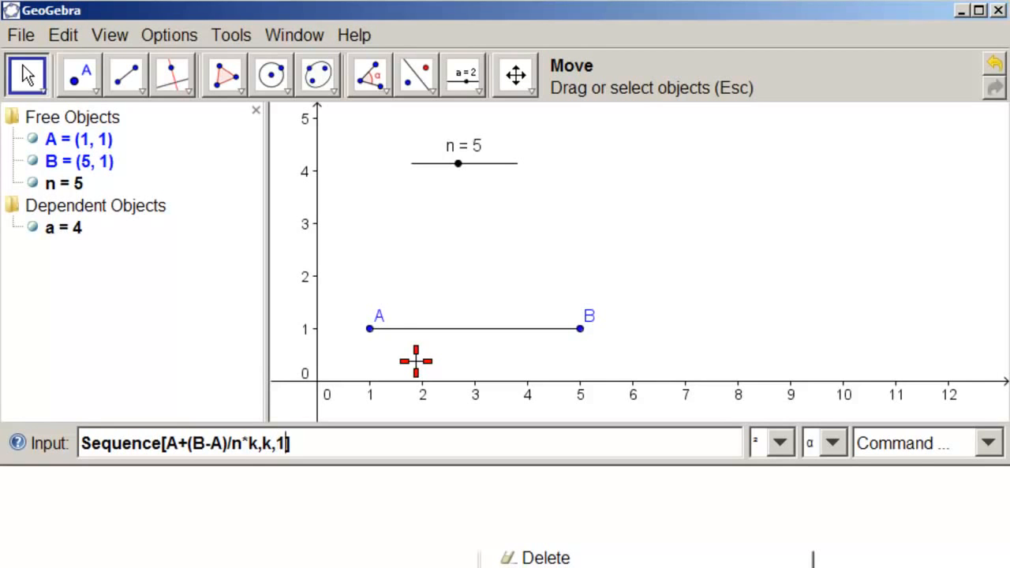
text(,n-1)
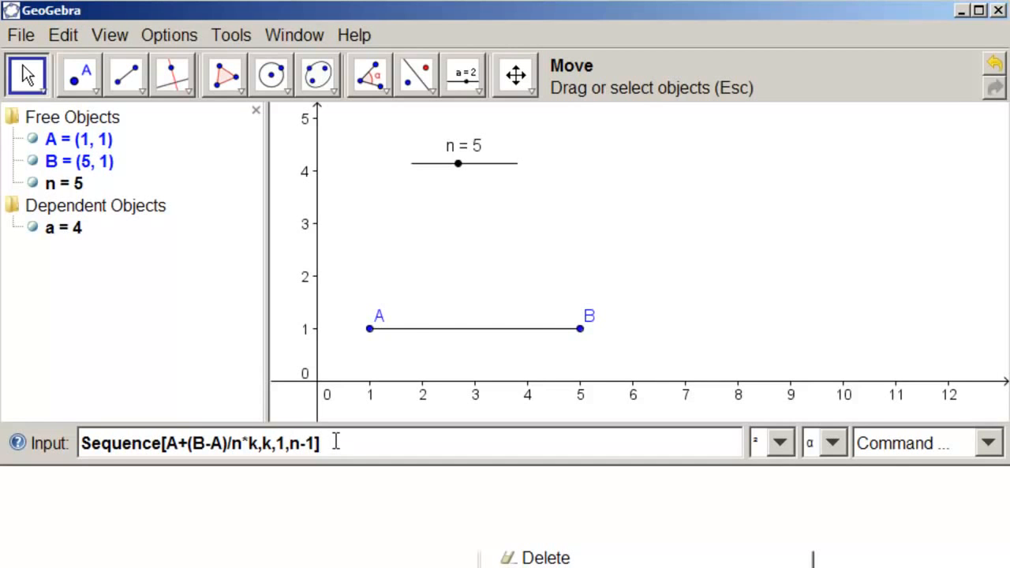
key(Return)
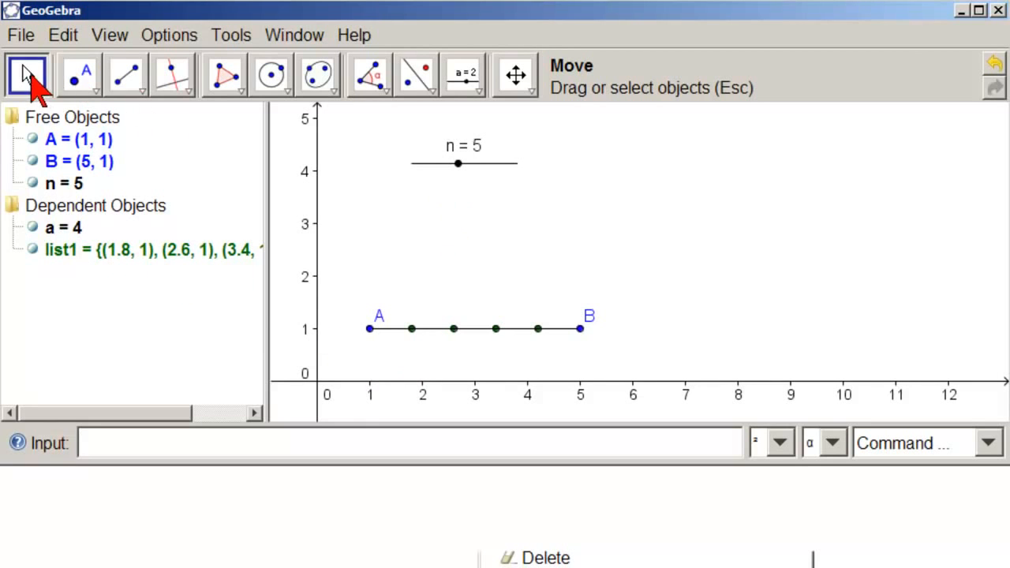
Test the division points on AB by setting the slider n to 1, 3 and back to 5
drag(459, 164, 412, 165)
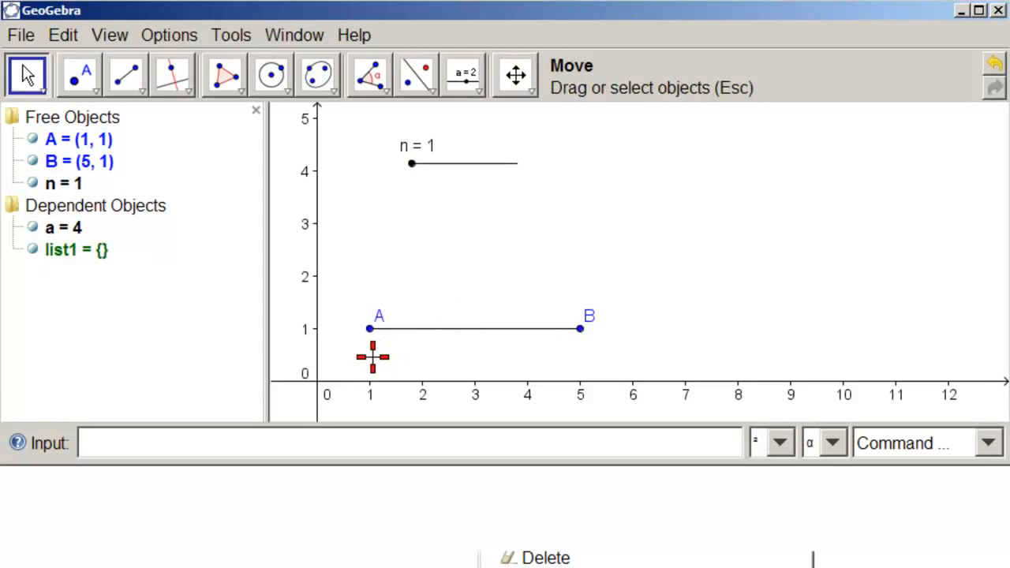
drag(412, 164, 436, 168)
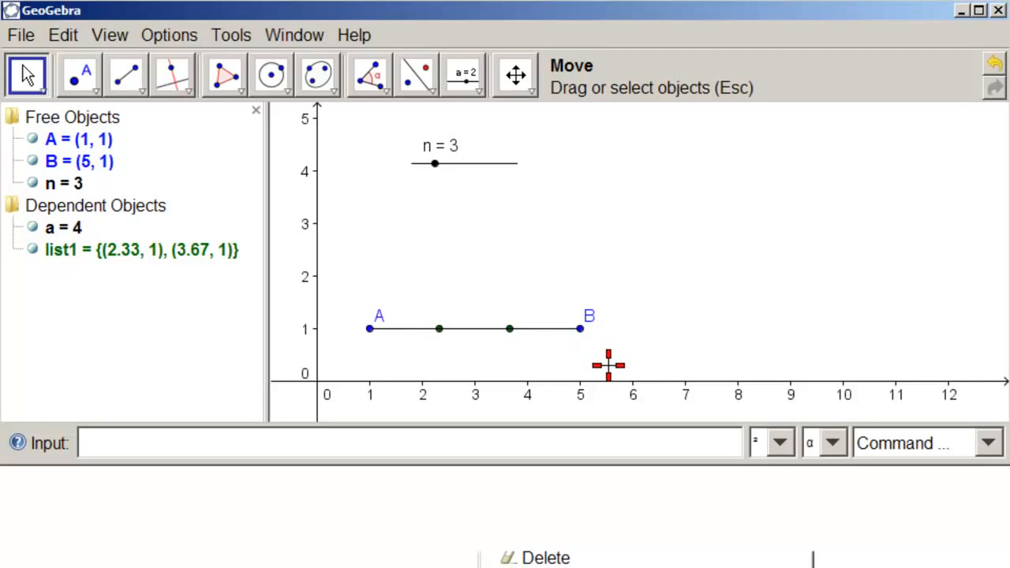
drag(436, 165, 462, 167)
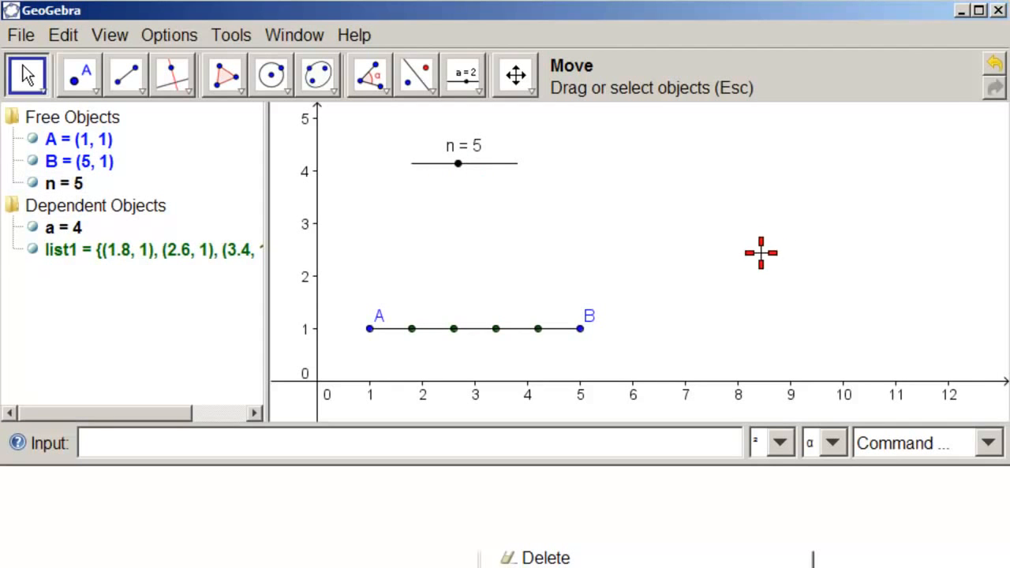
Draw a second segment CD above AB, from about (1.74, 2.92) to about (5.8, 2.92), and hide the segment's label
click(126, 74)
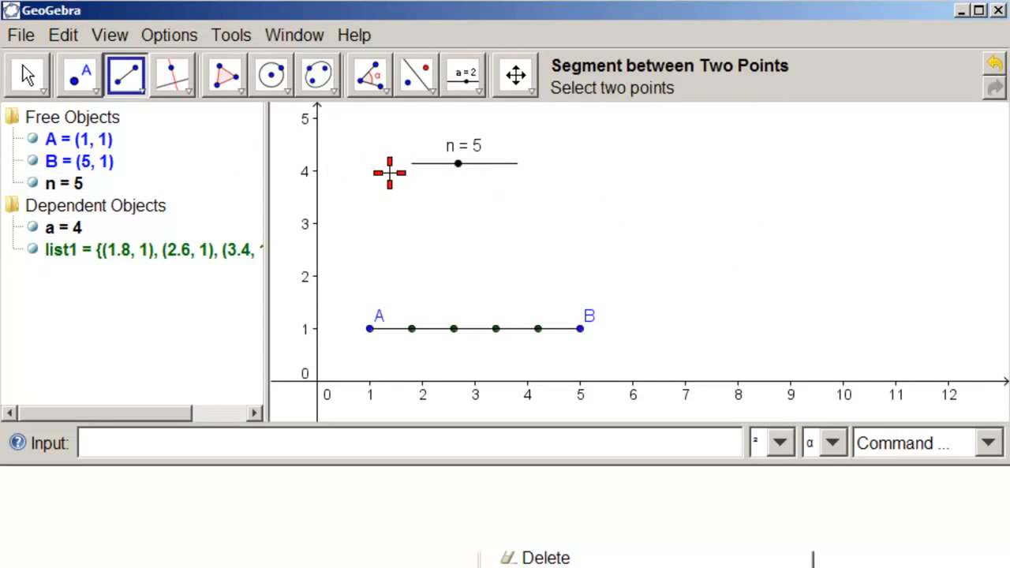
click(408, 227)
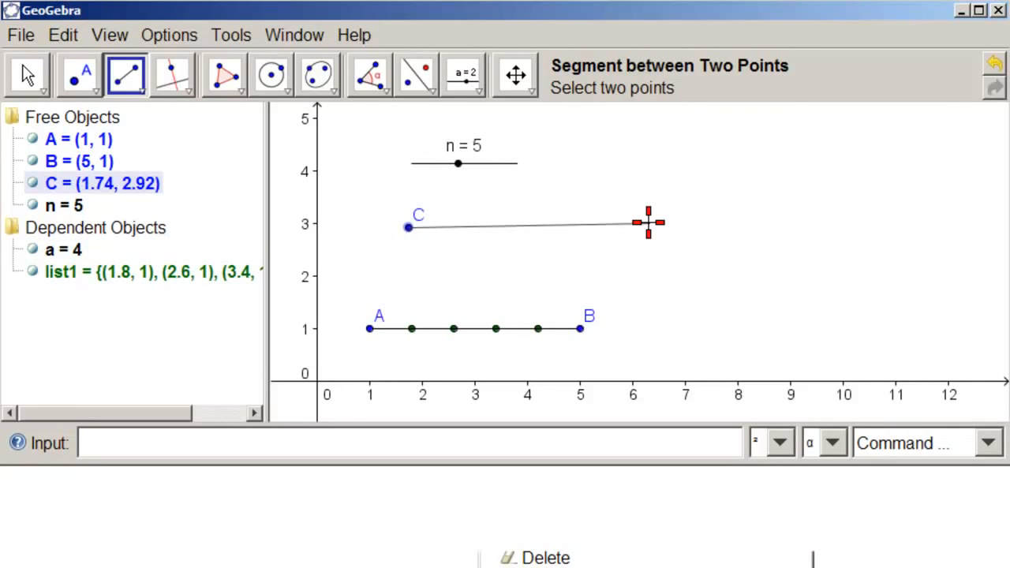
click(622, 228)
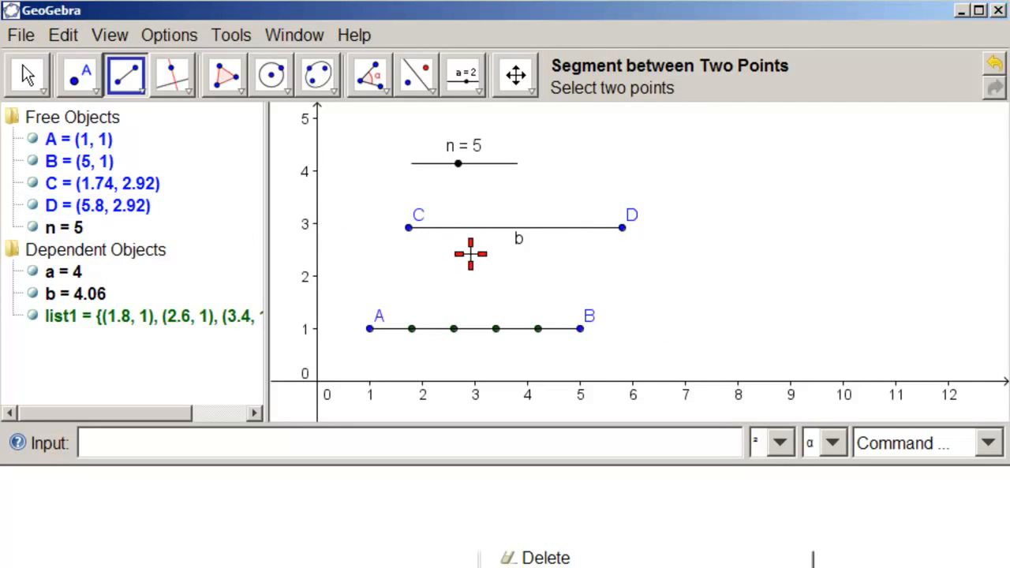
right_click(520, 244)
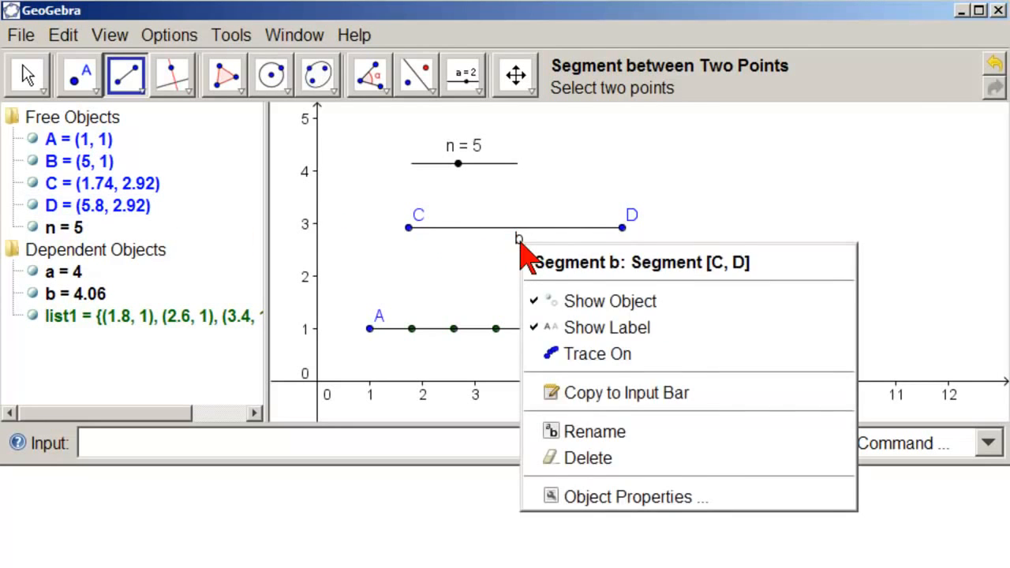
click(607, 328)
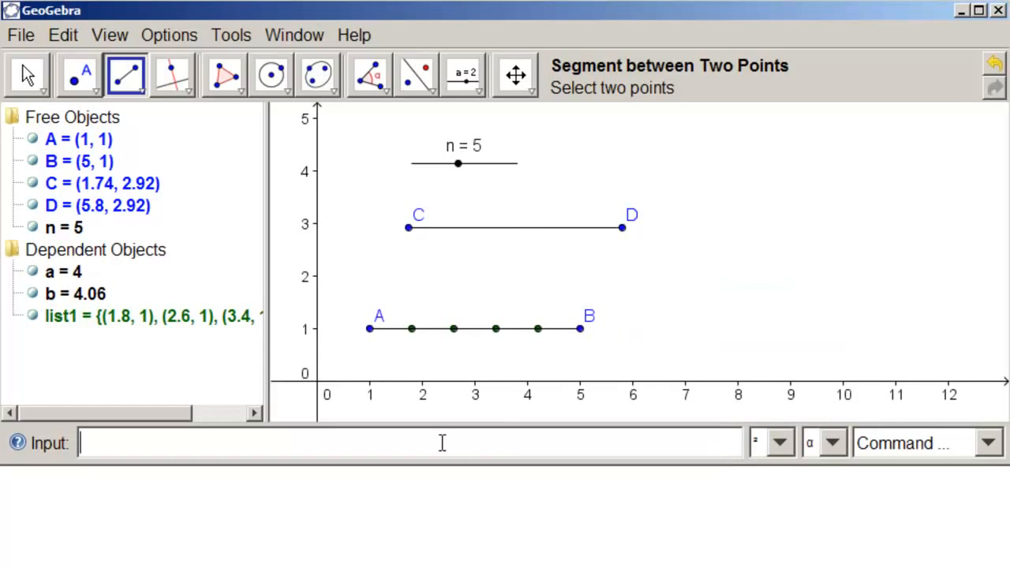
Divide segment CD into n equal parts with the command Sequence[C+(D-C)/n*k,k,1,n-1]
text(sequence[)
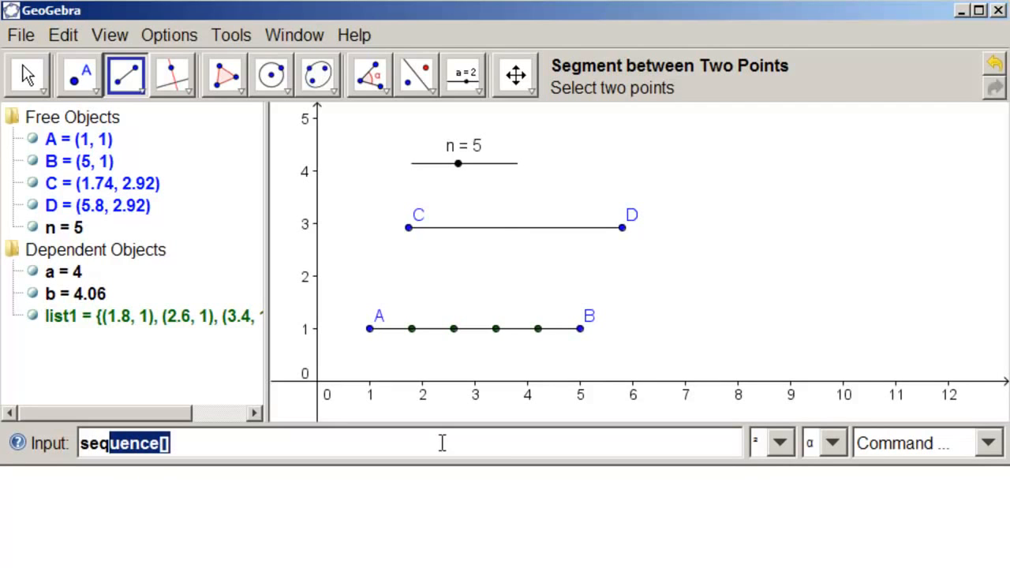
key(Return)
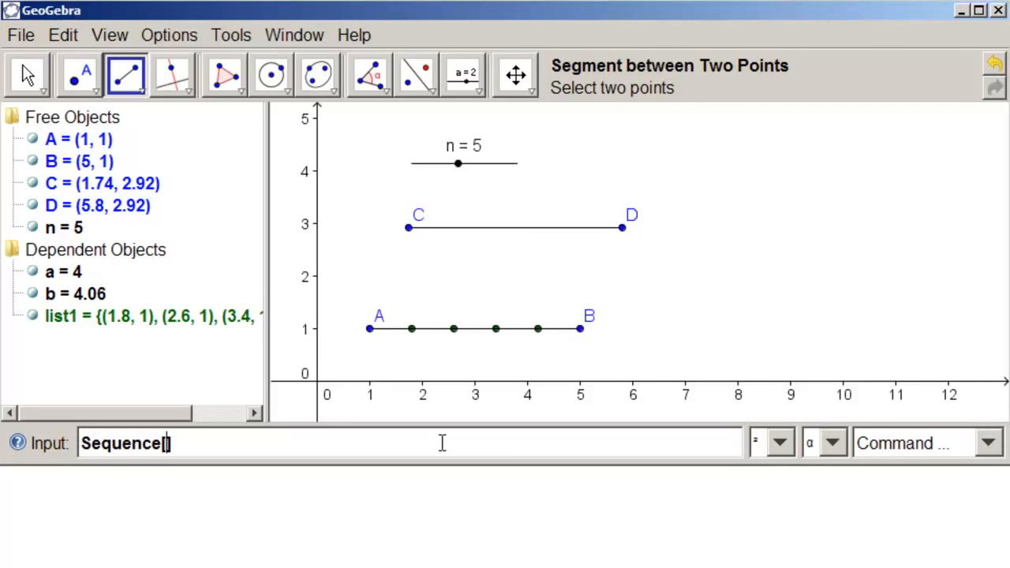
text(C)
text(+(D-)
text(C))
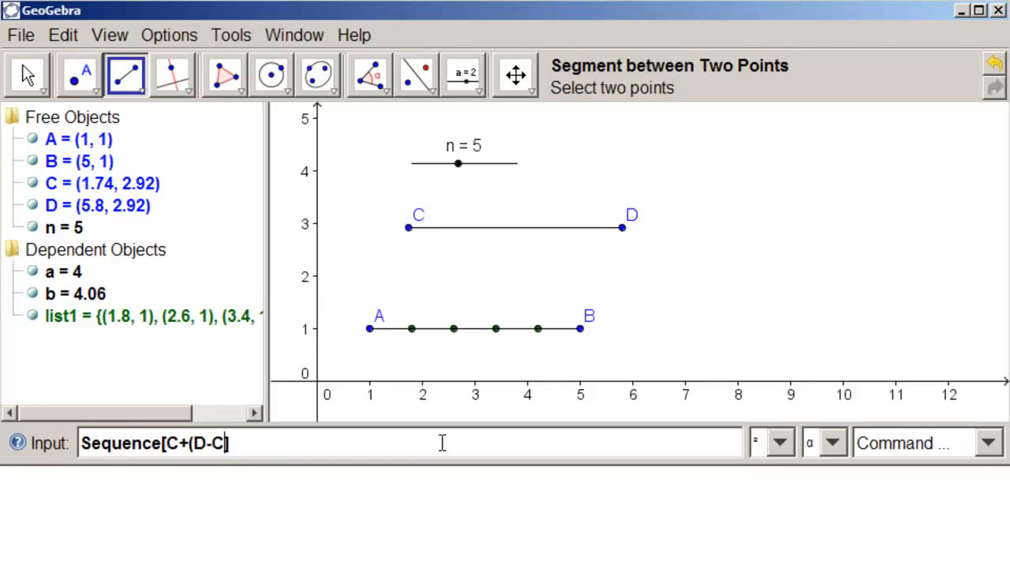
text(/n*k,k)
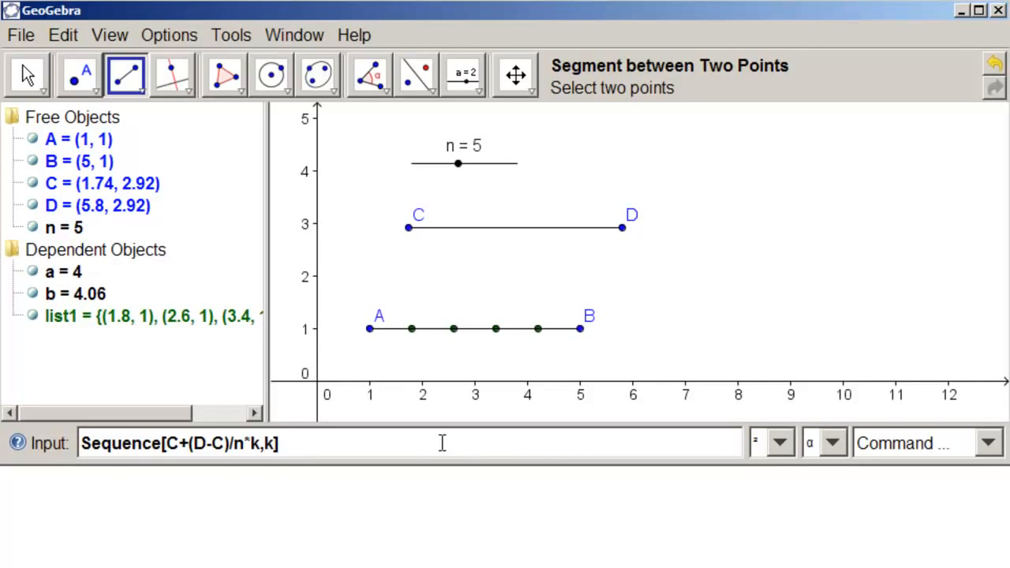
text(,1,n-1)
key(Return)
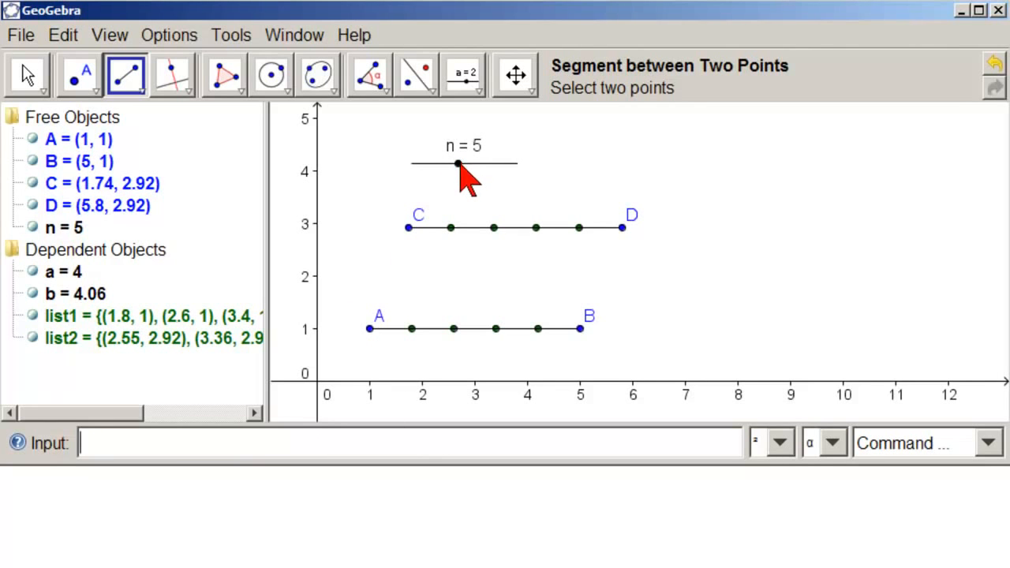
Set the slider n to 6 so both segments are divided into six parts
click(24, 75)
mouse_move(461, 166)
mouse_down()
mouse_move(436, 167)
mouse_move(471, 177)
mouse_up()
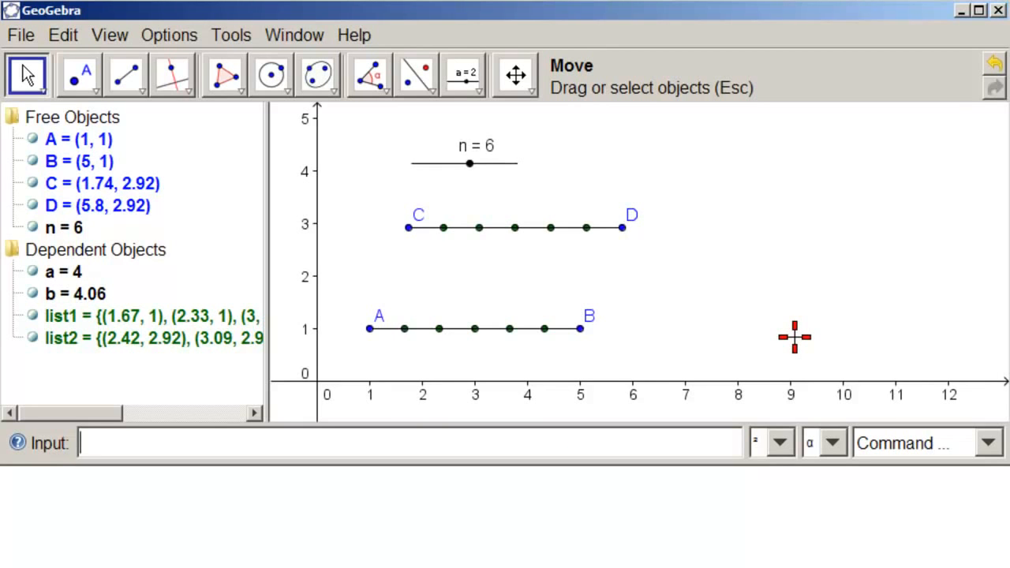
Begin a new Sequence command with a nested segment command as its expression
text(sequence[)
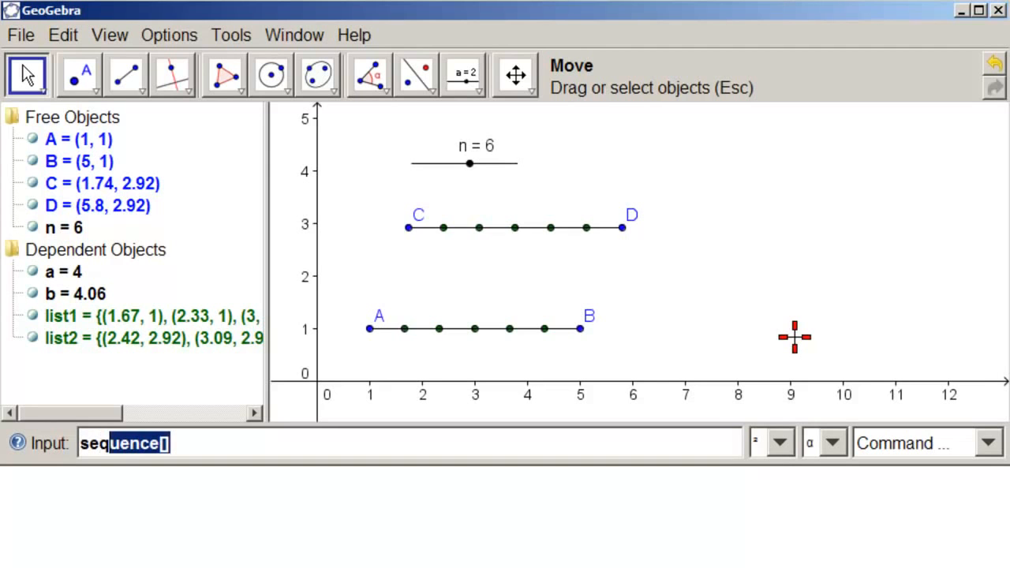
key(Return)
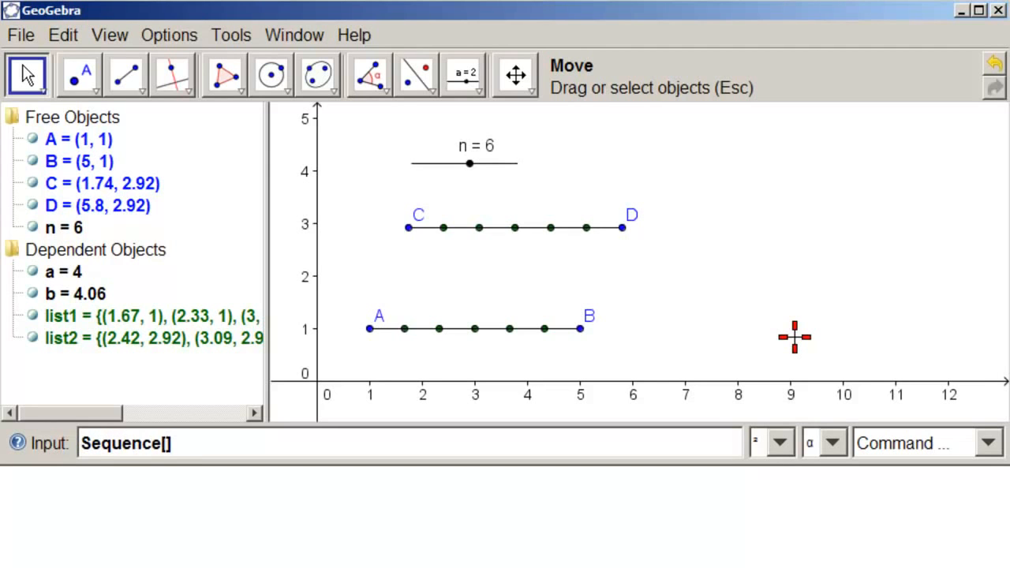
text(segment[)
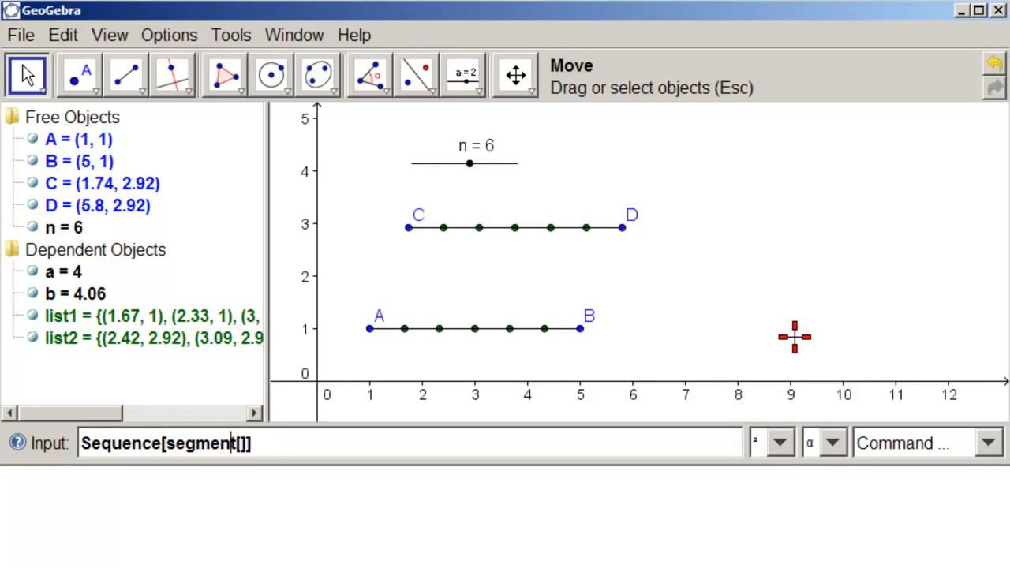
key(Right)
Enter Element[list1,k] as the first endpoint inside the nested segment command
text(El)
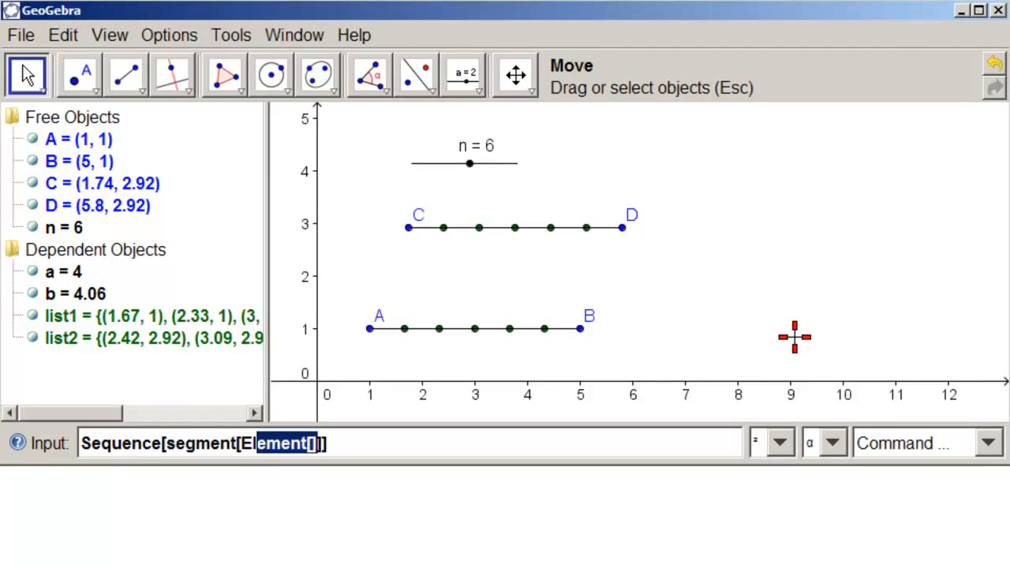
key(Right)
key(Right)
key(Right)
key(Right)
key(Right)
key(Right)
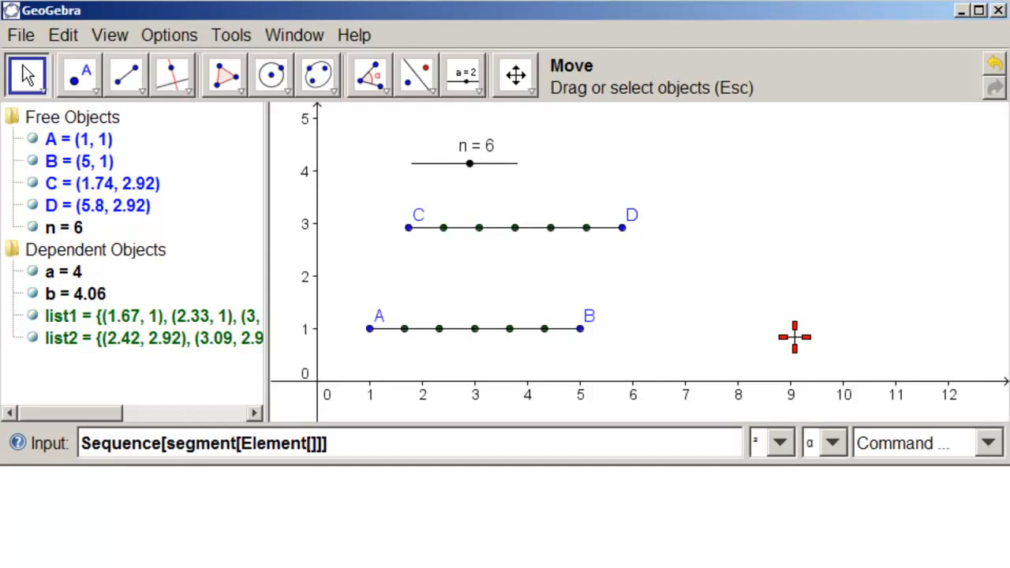
text(list1,)
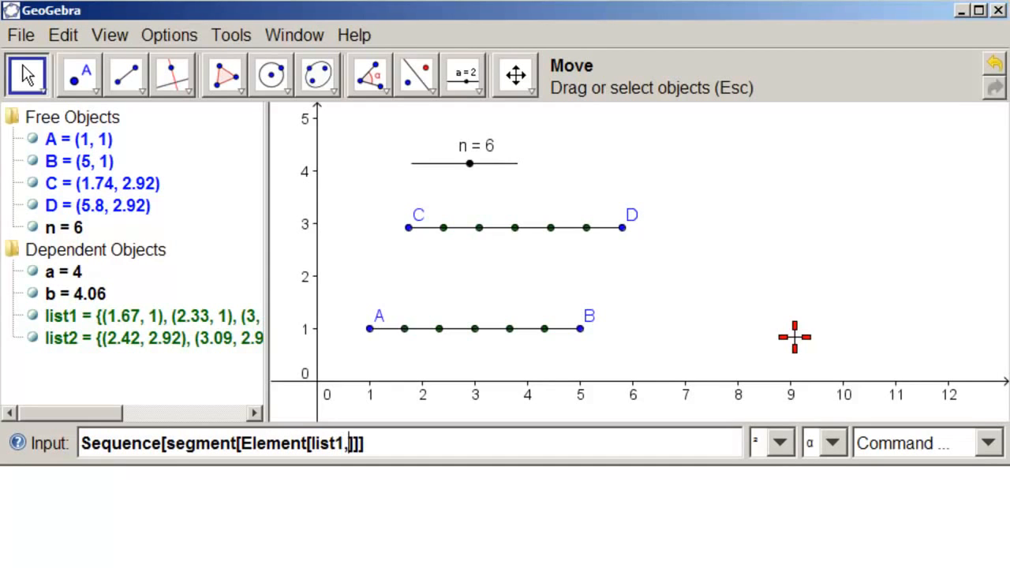
text(k)
Add Element[list2,k] as the second endpoint of the nested segment command
click(363, 443)
text(,)
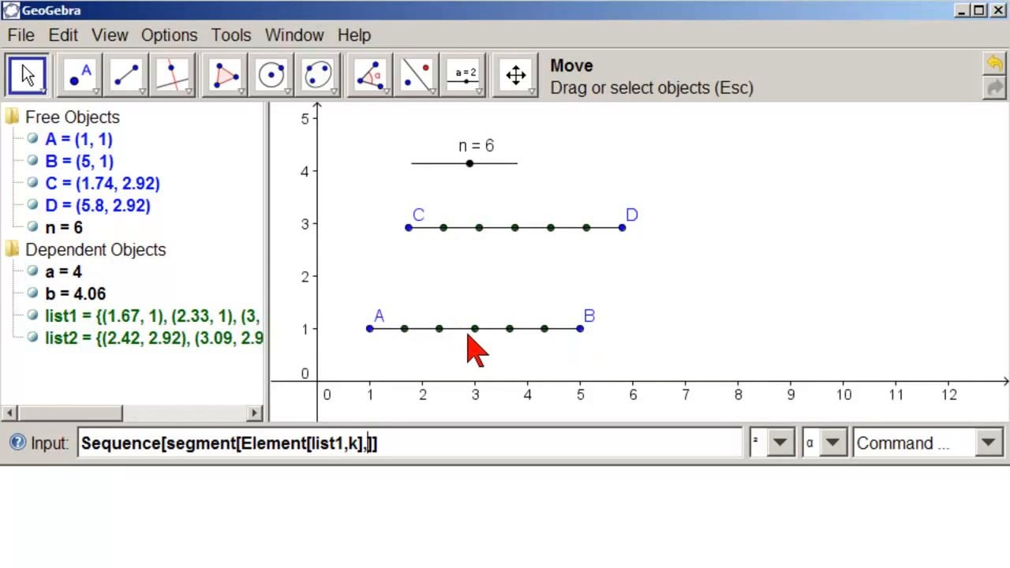
text(E)
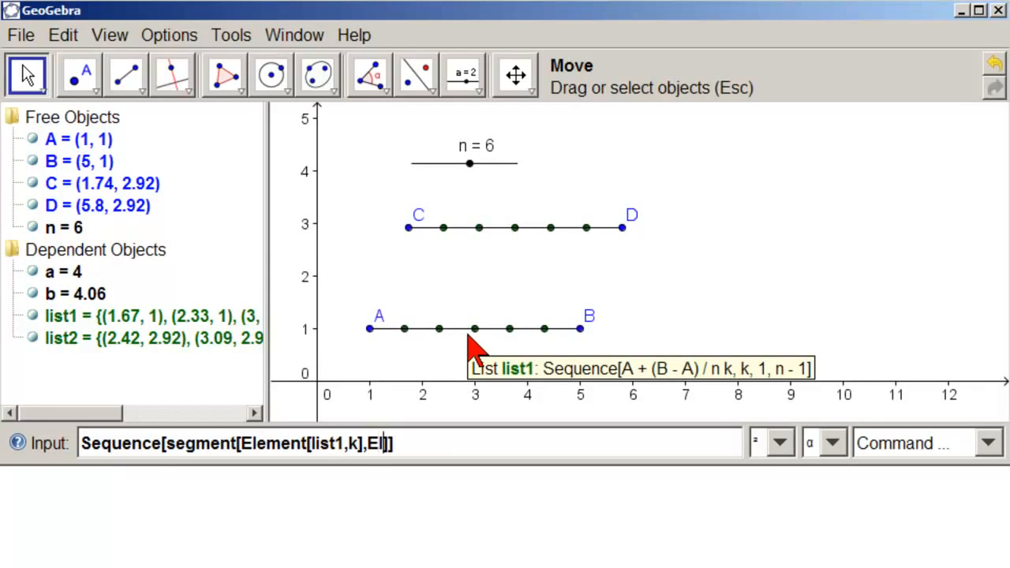
text(l)
key(Right)
key(Right)
key(Right)
key(Right)
key(Right)
key(Right)
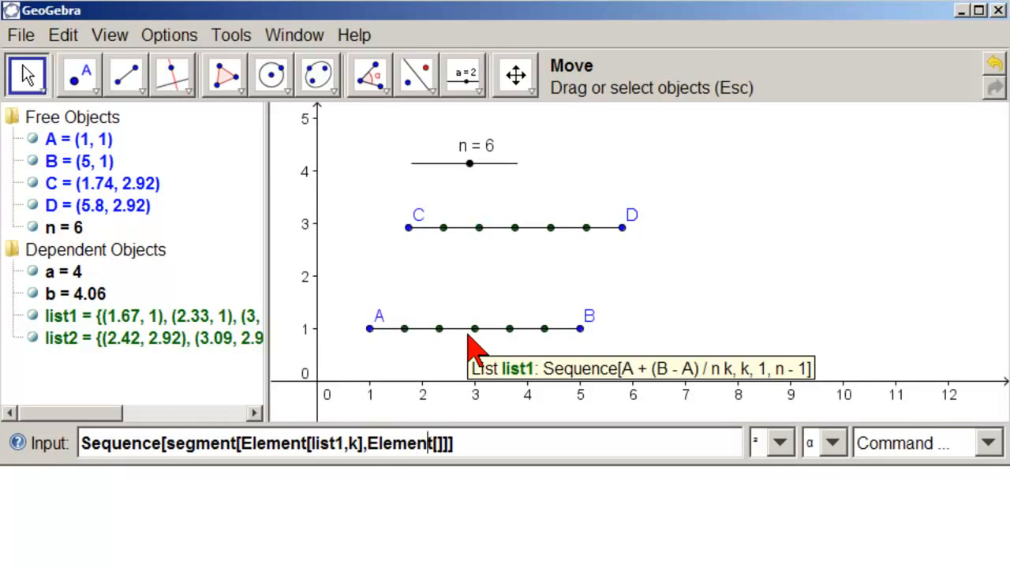
text(list2)
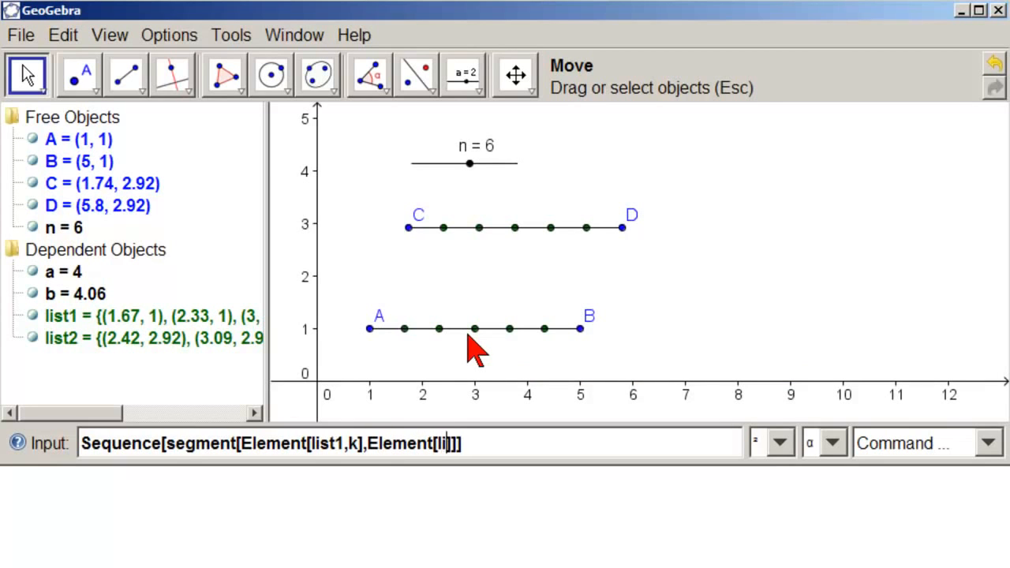
text(,)
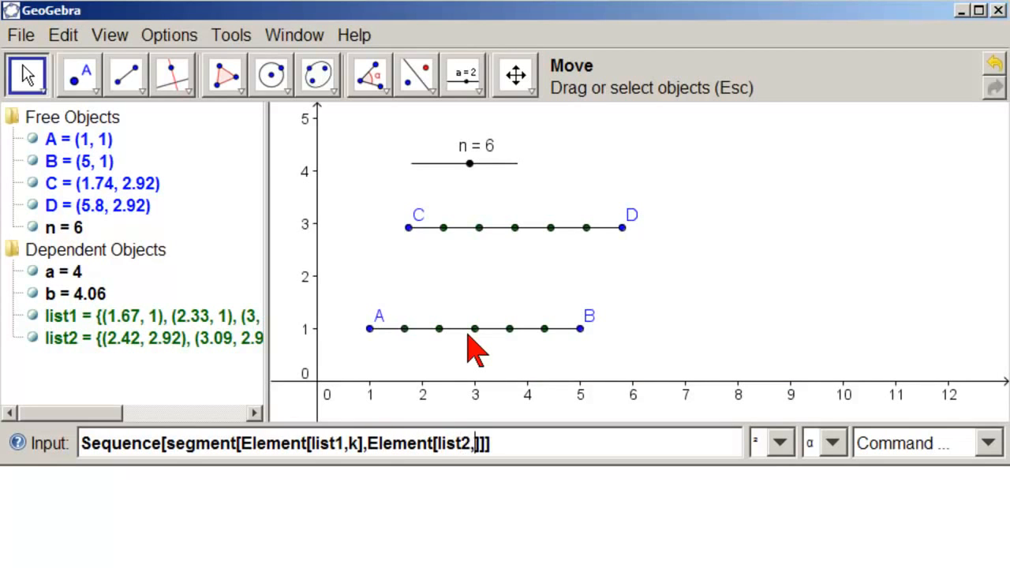
text(k)
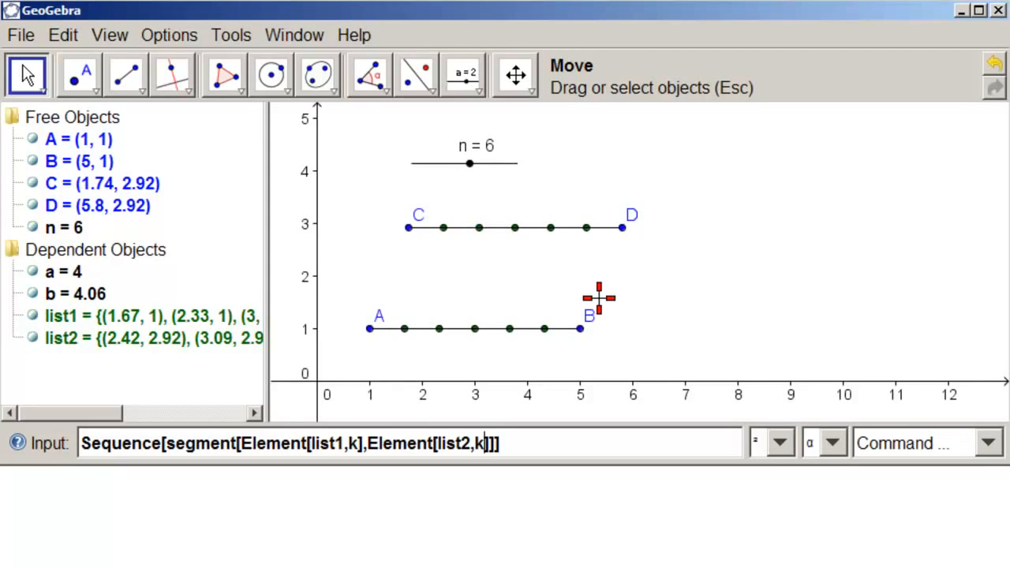
Complete the Sequence command with variable k from 1 to n-1 and execute it to connect matching division points on AB and CD
key(Right)
text(,k)
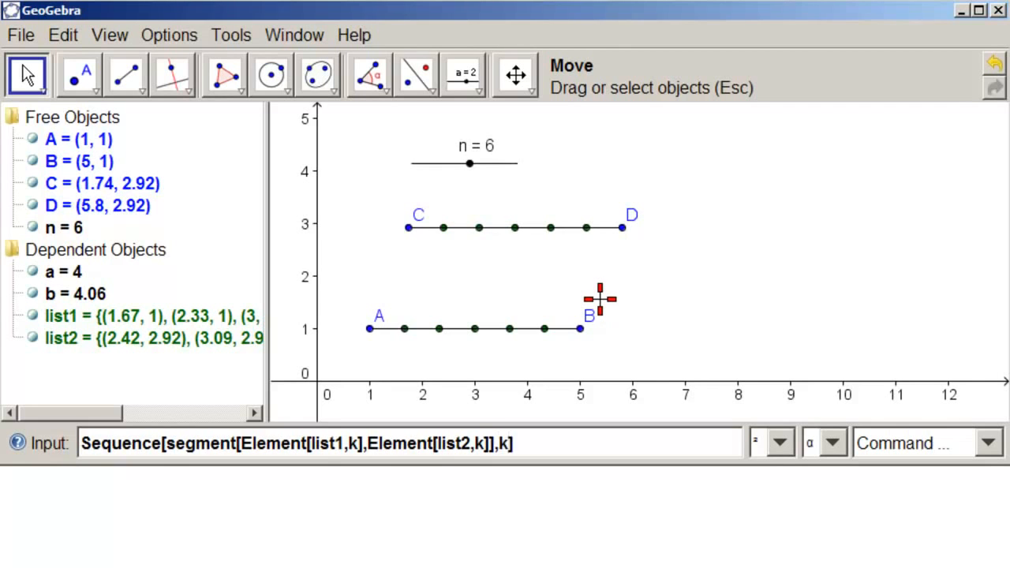
text(,1,n-1)
key(Return)
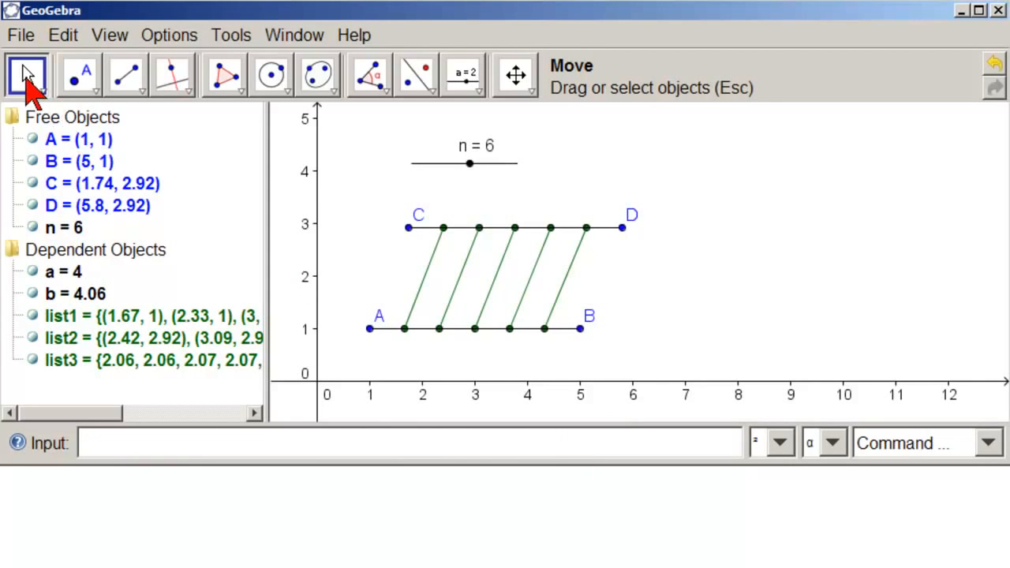
Move point C to (1, 3) and point D to (5, 3) so CD lies directly above AB
mouse_move(622, 226)
mouse_down()
mouse_move(613, 212)
mouse_move(722, 235)
mouse_move(625, 222)
mouse_up()
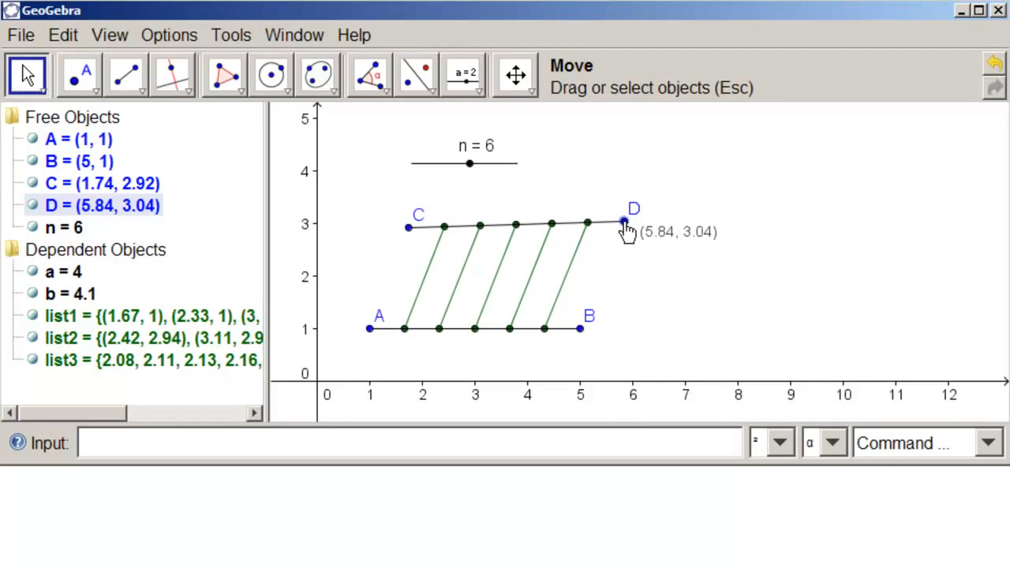
drag(411, 231, 370, 223)
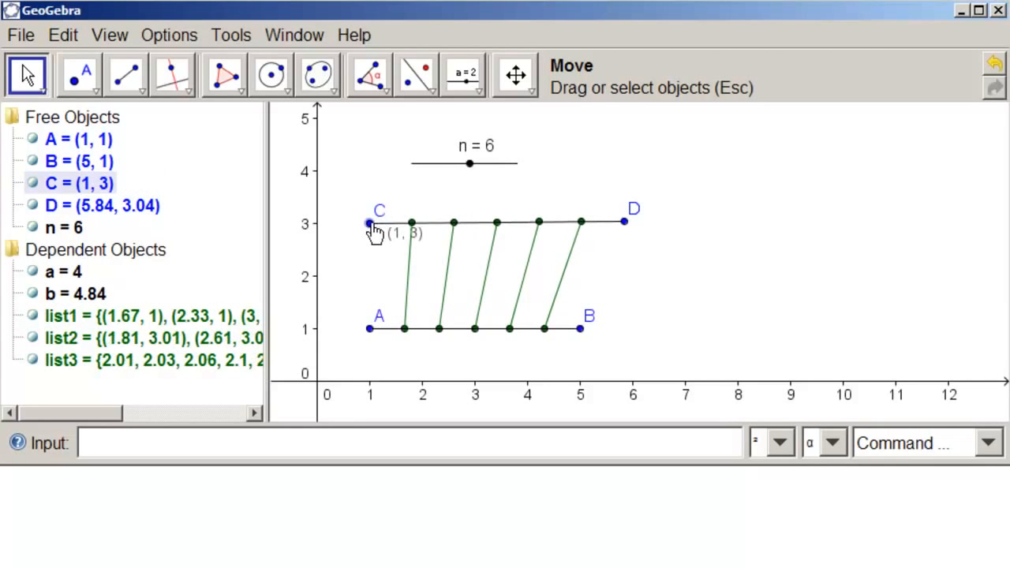
drag(625, 222, 585, 230)
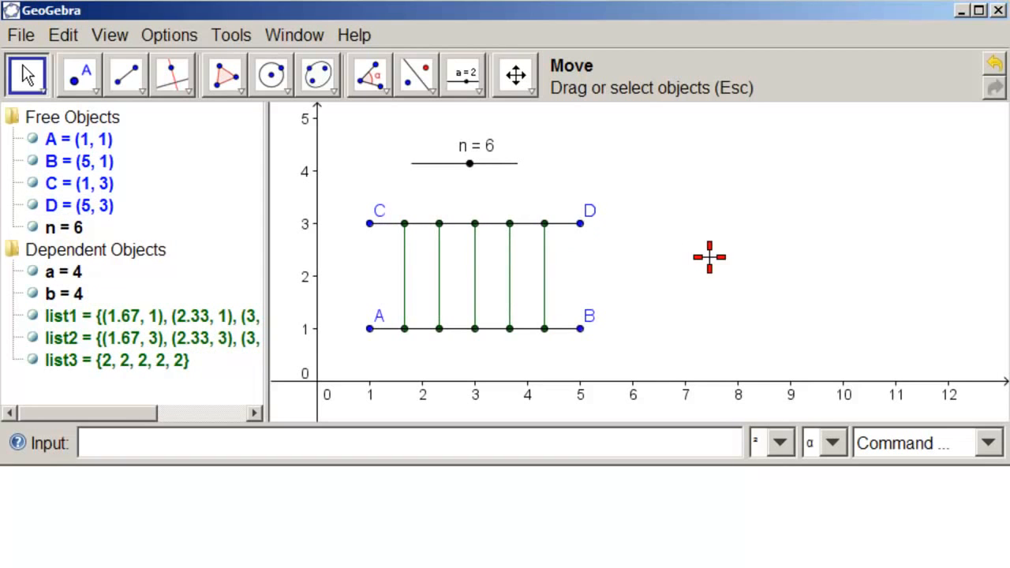